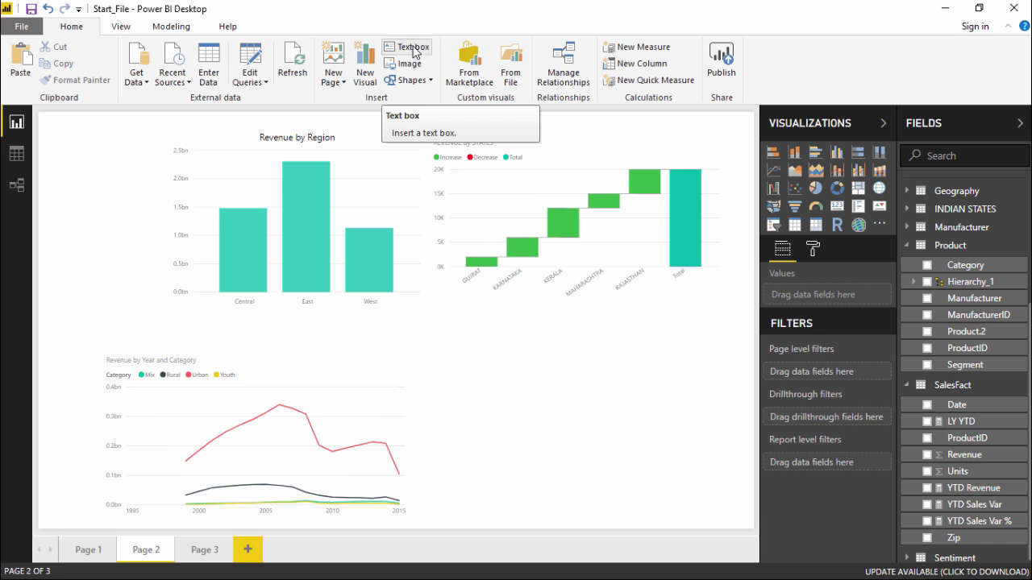
Step: Insert a text box reading 'This Report is giving us the projection of Revenue across different Regions' and shorten it to fit
{"action": "left_click", "coordinate": [410, 49]}
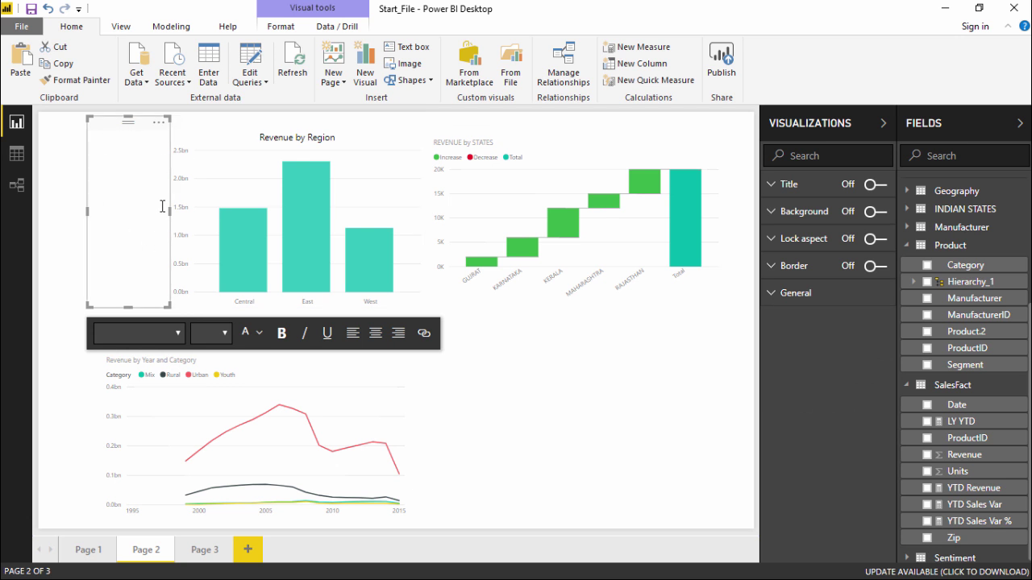
{"action": "left_click", "coordinate": [125, 149]}
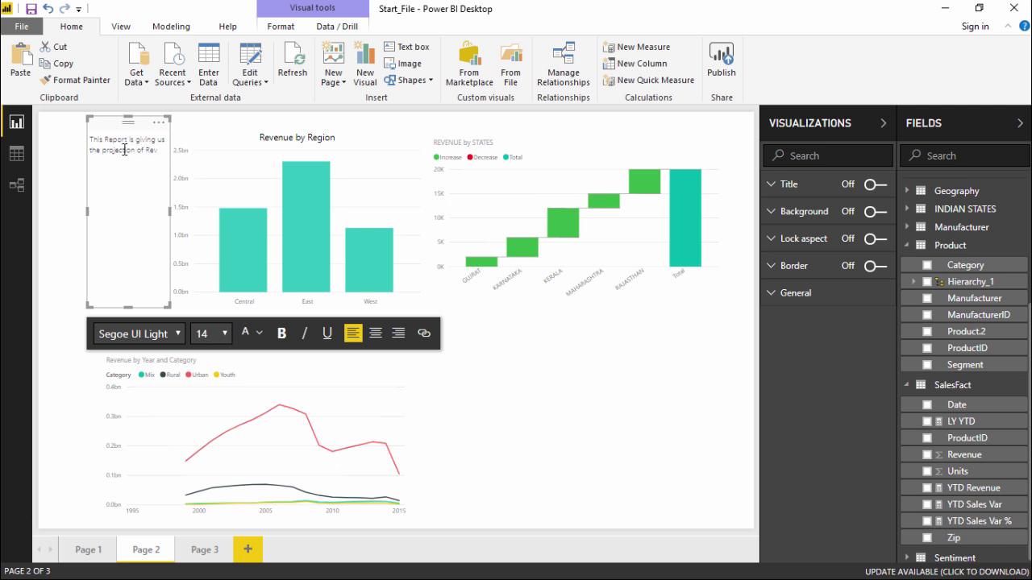
{"action": "type", "text": "ue across different Regions"}
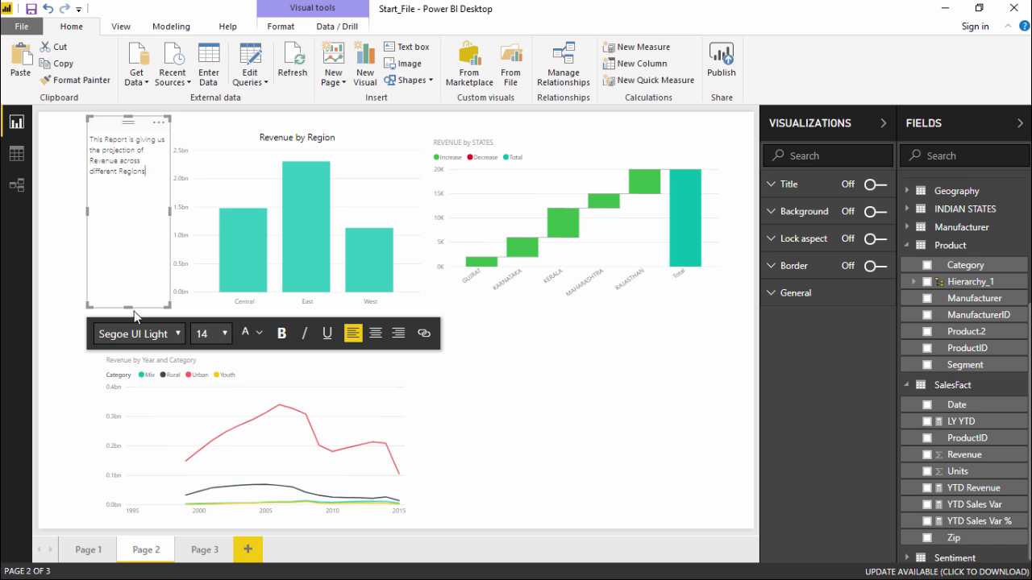
{"action": "left_click_drag", "start_coordinate": [128, 307], "coordinate": [108, 146]}
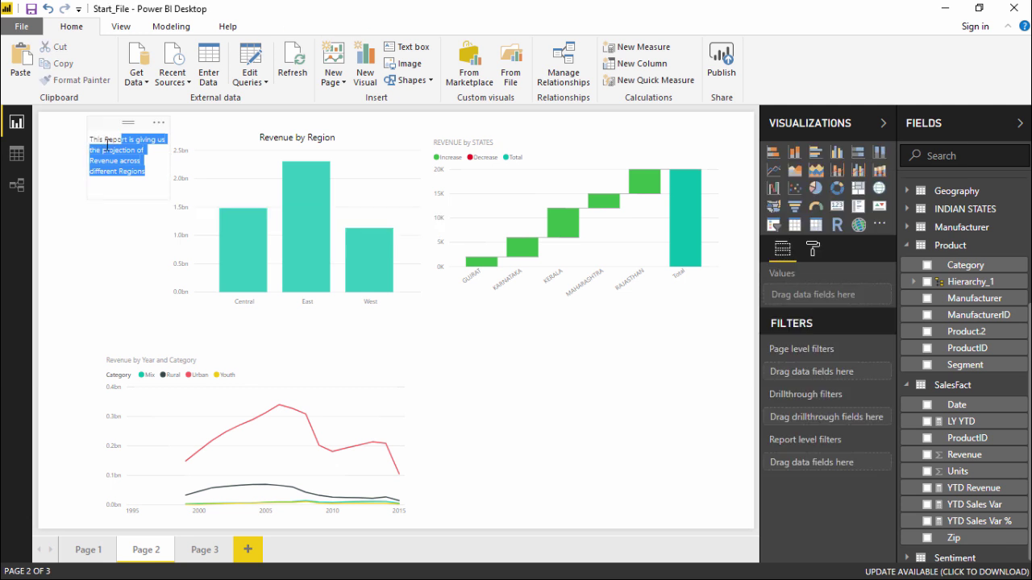
{"action": "left_click_drag", "start_coordinate": [148, 172], "coordinate": [88, 141]}
Step: Set the description text to font size 20 and nudge the text box slightly left
{"action": "left_click", "coordinate": [226, 226]}
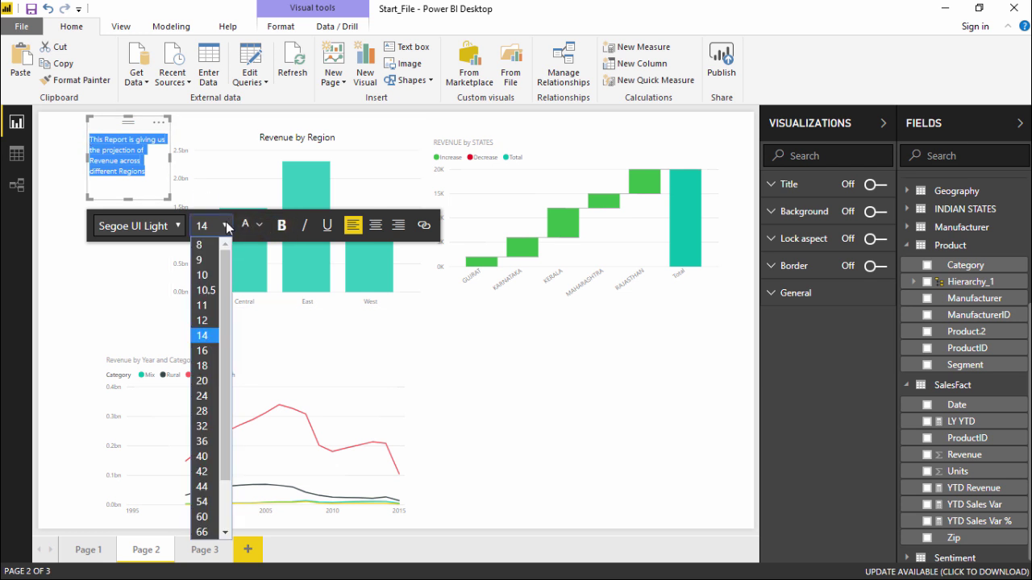
{"action": "left_click", "coordinate": [203, 381]}
{"action": "left_click", "coordinate": [105, 122]}
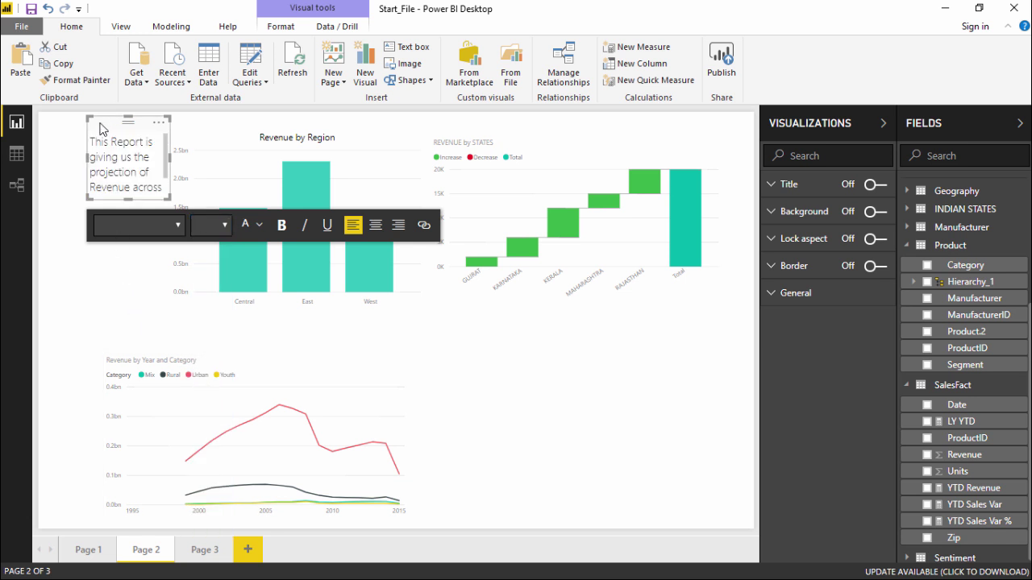
{"action": "left_click_drag", "start_coordinate": [105, 122], "coordinate": [72, 139]}
{"action": "left_click", "coordinate": [93, 297]}
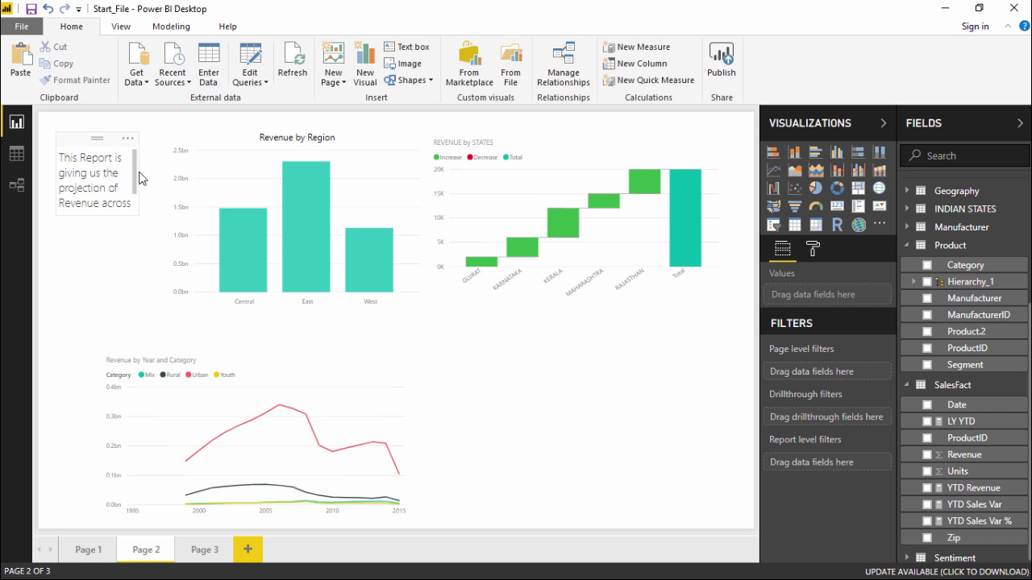
Step: Enlarge the text box from its corner so the whole description is visible
{"action": "scroll", "coordinate": [132, 187], "scroll_direction": "down", "scroll_amount": 2}
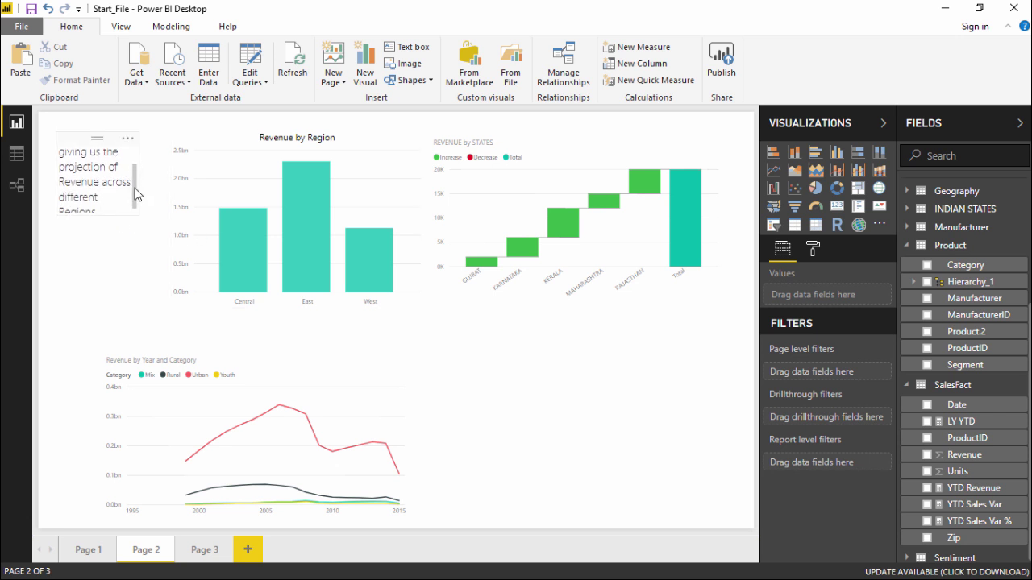
{"action": "scroll", "coordinate": [132, 184], "scroll_direction": "up", "scroll_amount": 2}
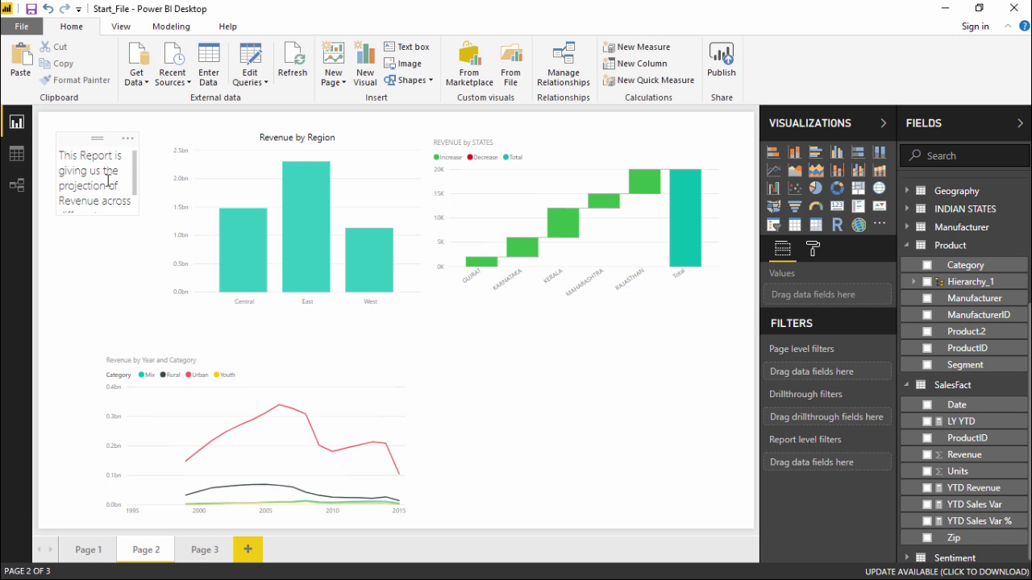
{"action": "scroll", "coordinate": [133, 184], "scroll_direction": "down", "scroll_amount": 1}
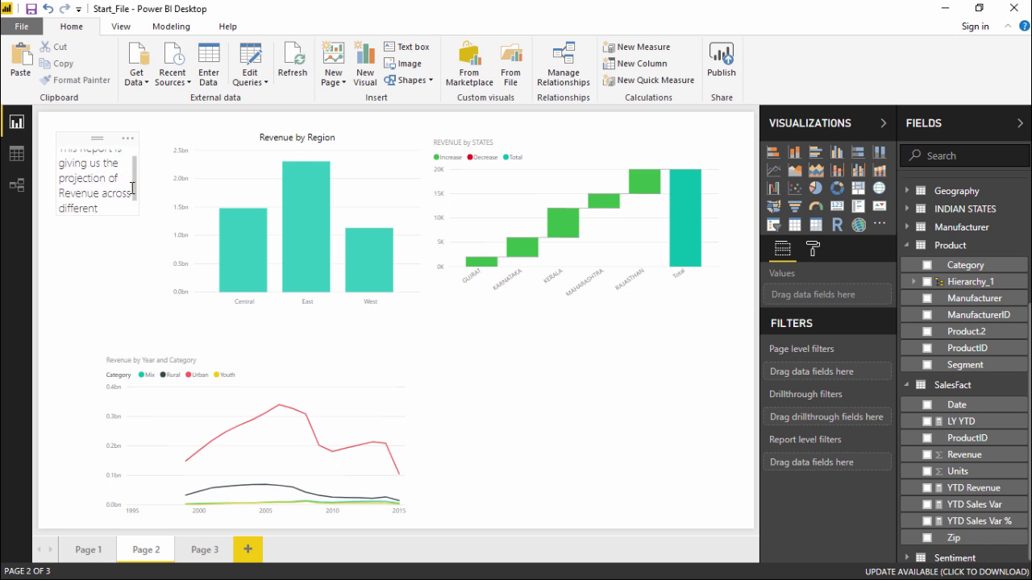
{"action": "scroll", "coordinate": [135, 197], "scroll_direction": "down", "scroll_amount": 2}
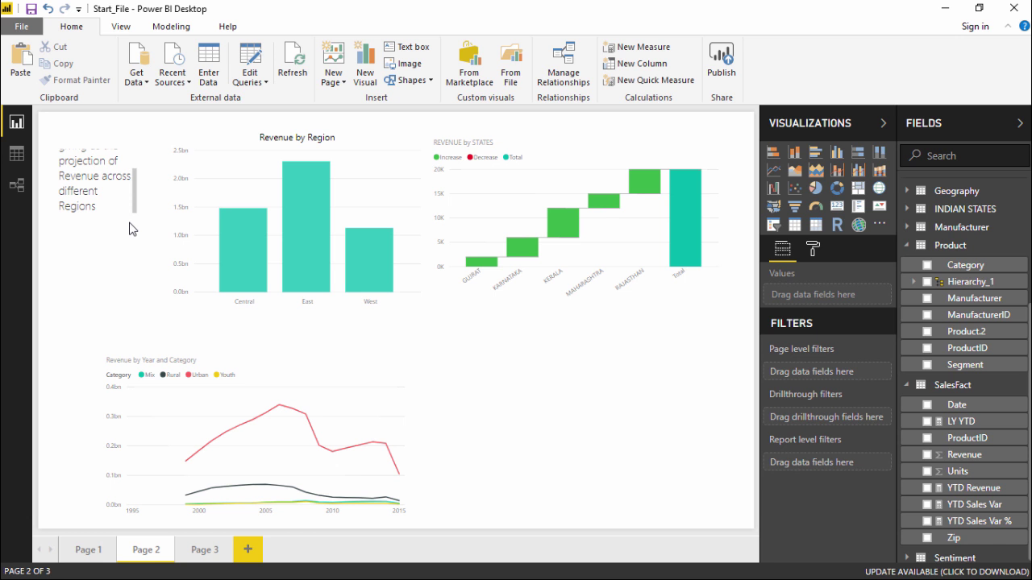
{"action": "left_click", "coordinate": [131, 211]}
{"action": "left_click_drag", "start_coordinate": [134, 213], "coordinate": [143, 249]}
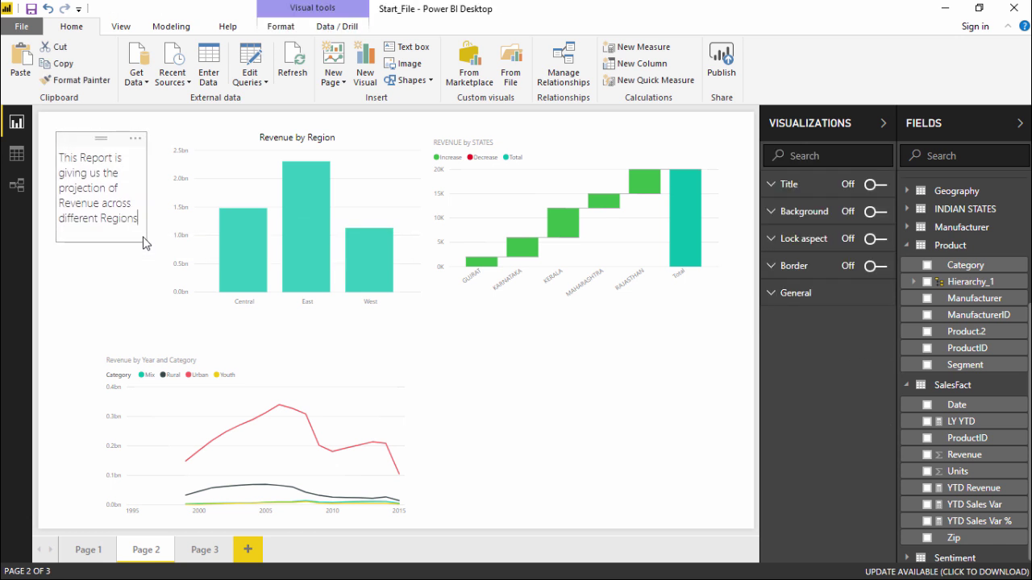
{"action": "left_click", "coordinate": [73, 311]}
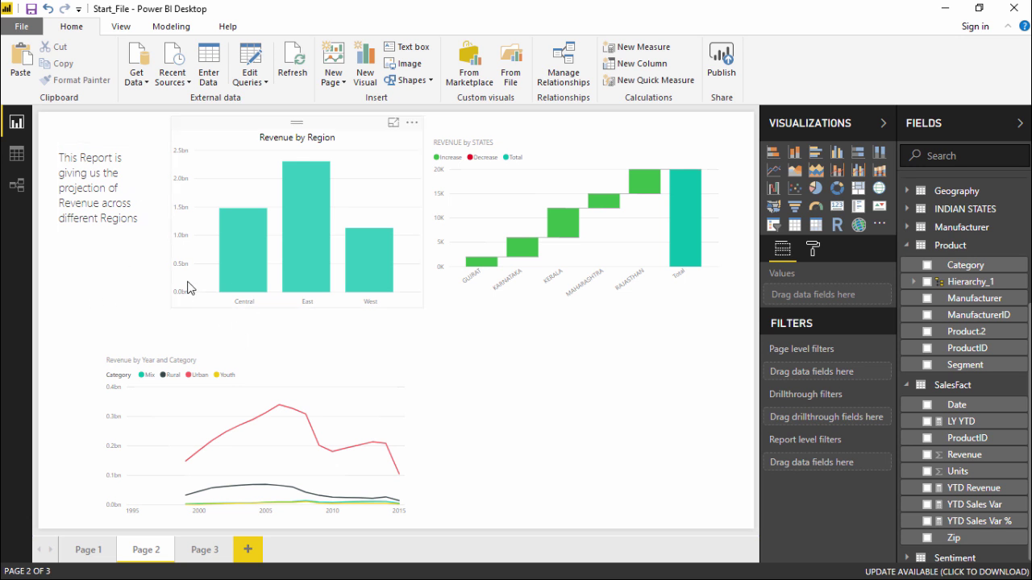
{"action": "left_click", "coordinate": [140, 220]}
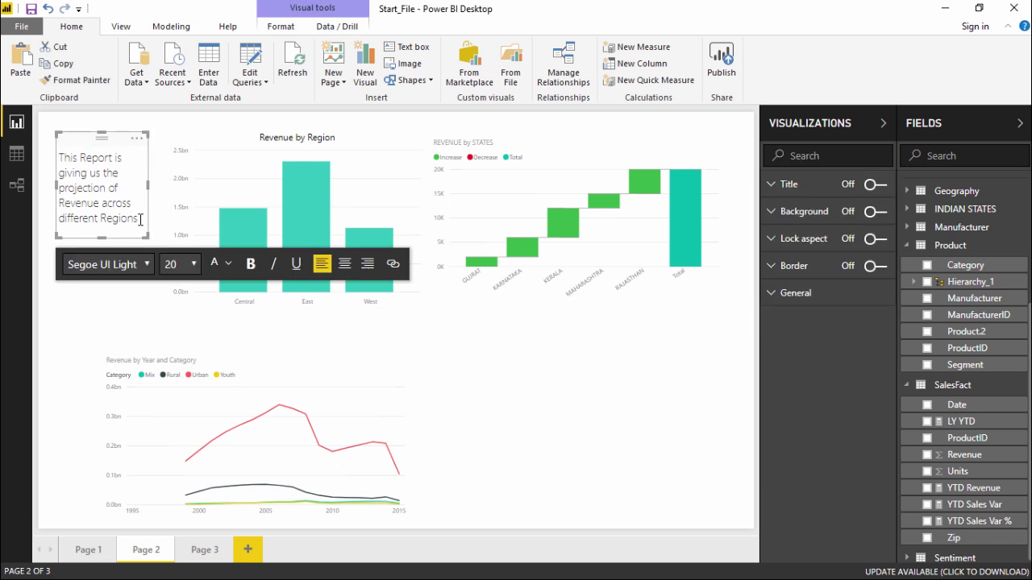
{"action": "key", "text": "Return"}
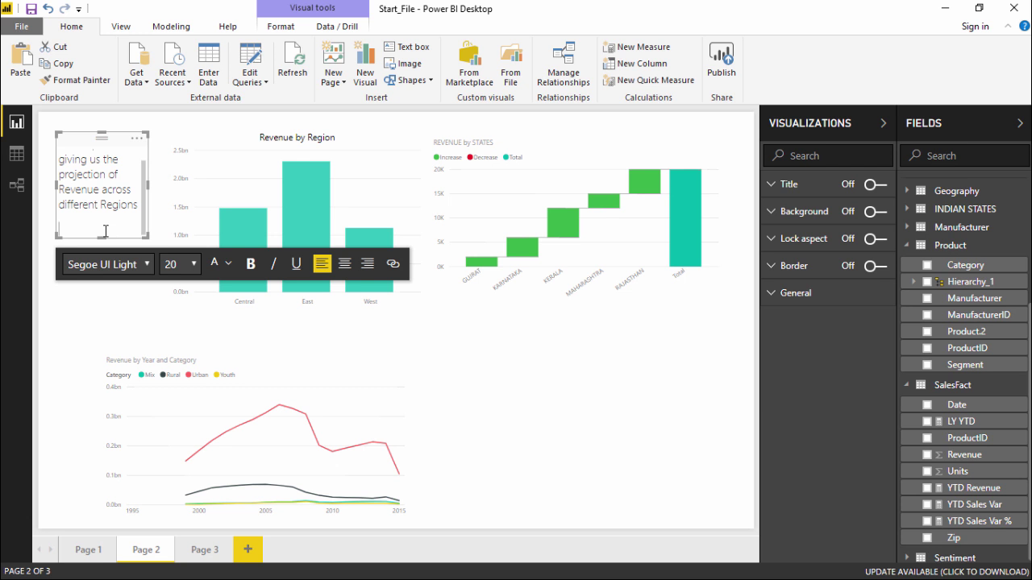
{"action": "type", "text": "www.tutorialsp"}
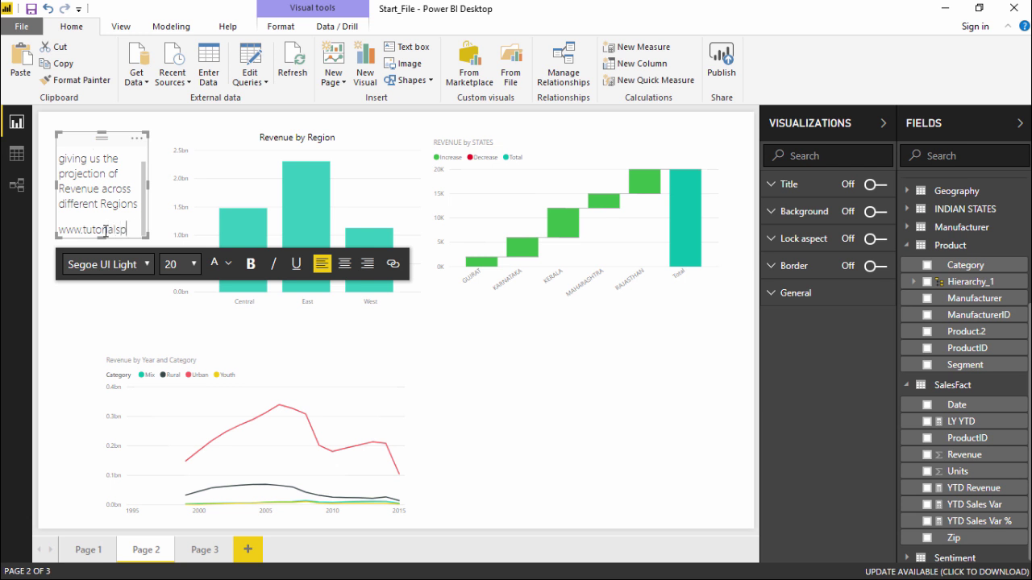
{"action": "type", "text": "oint.com"}
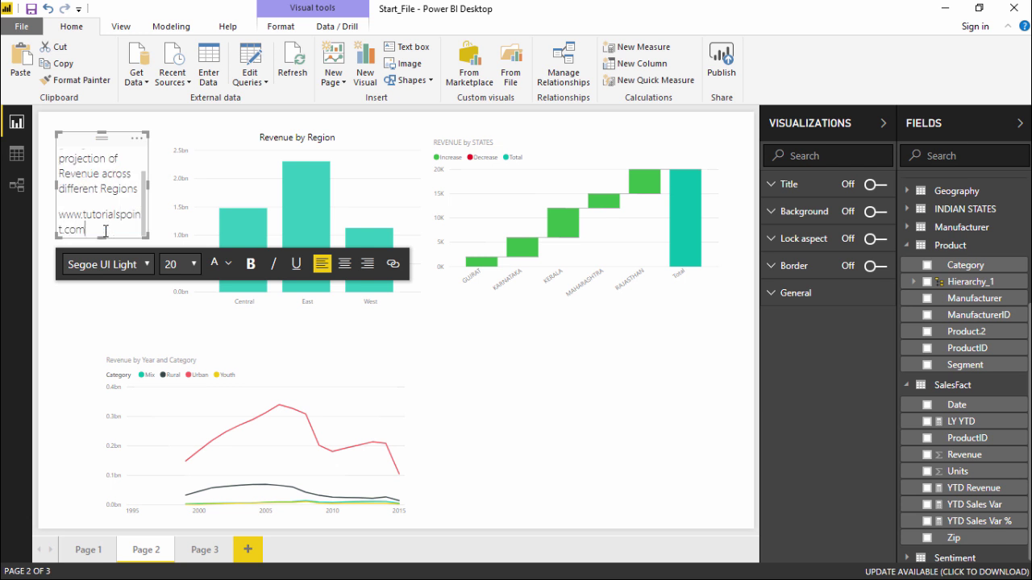
{"action": "type", "text": "m"}
{"action": "key", "text": "shift+Up"}
{"action": "key", "text": "shift+Left"}
{"action": "key", "text": "shift+Left"}
{"action": "key", "text": "shift+Left"}
{"action": "key", "text": "shift+Left"}
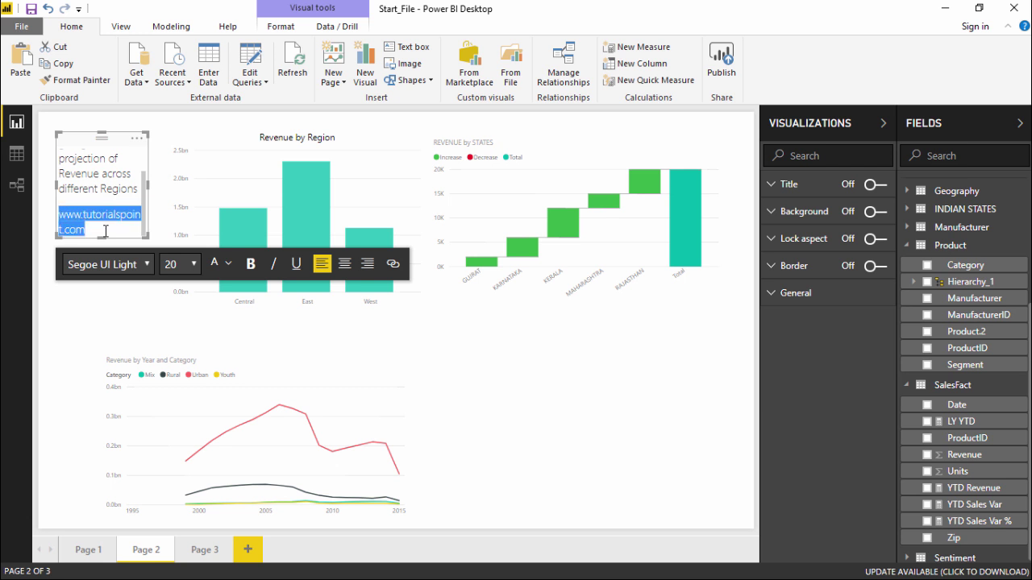
{"action": "left_click", "coordinate": [392, 266]}
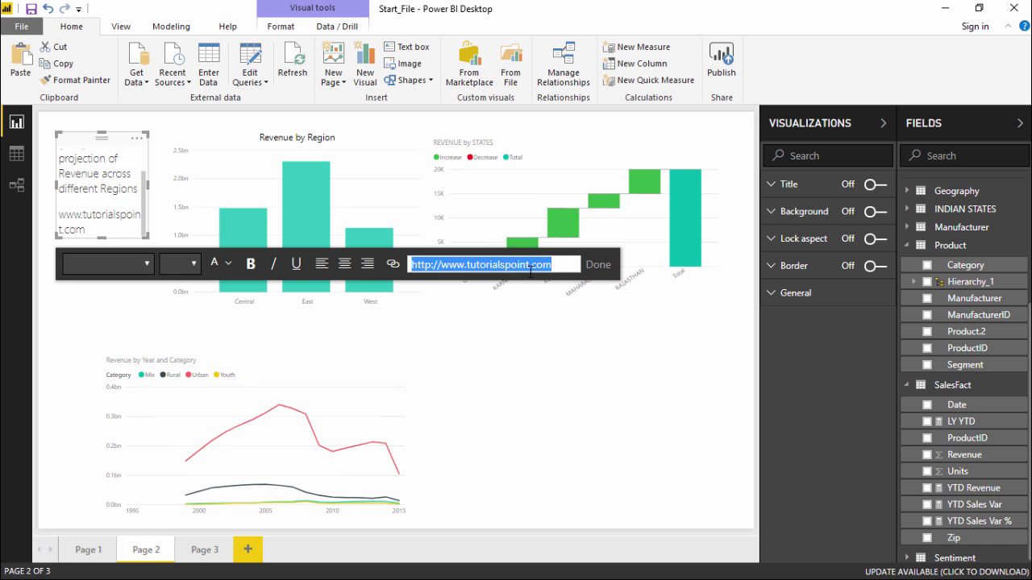
{"action": "left_click", "coordinate": [601, 265]}
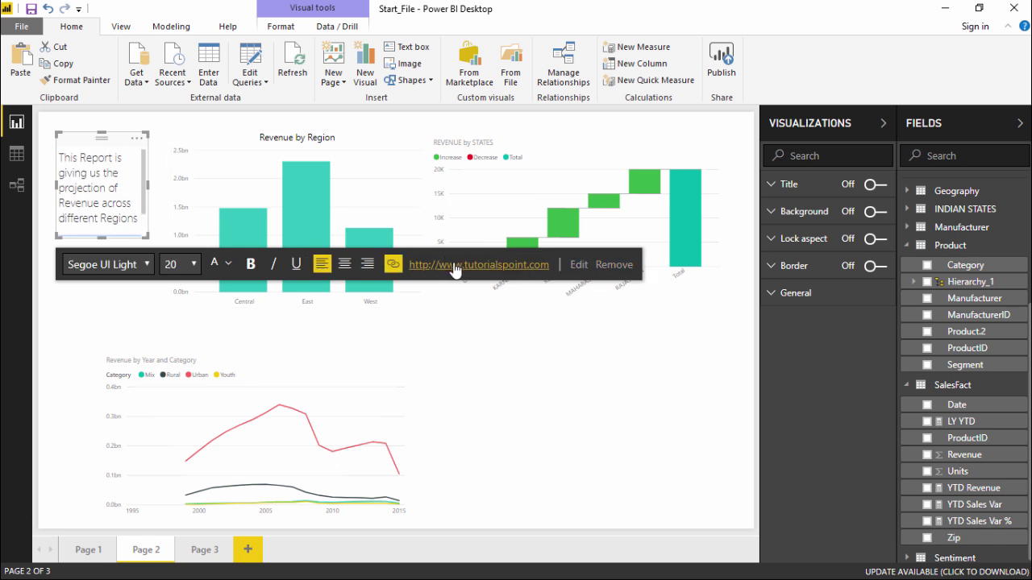
Step: Resize the text box wider and slightly shorter so all its text fits
{"action": "left_click", "coordinate": [138, 204]}
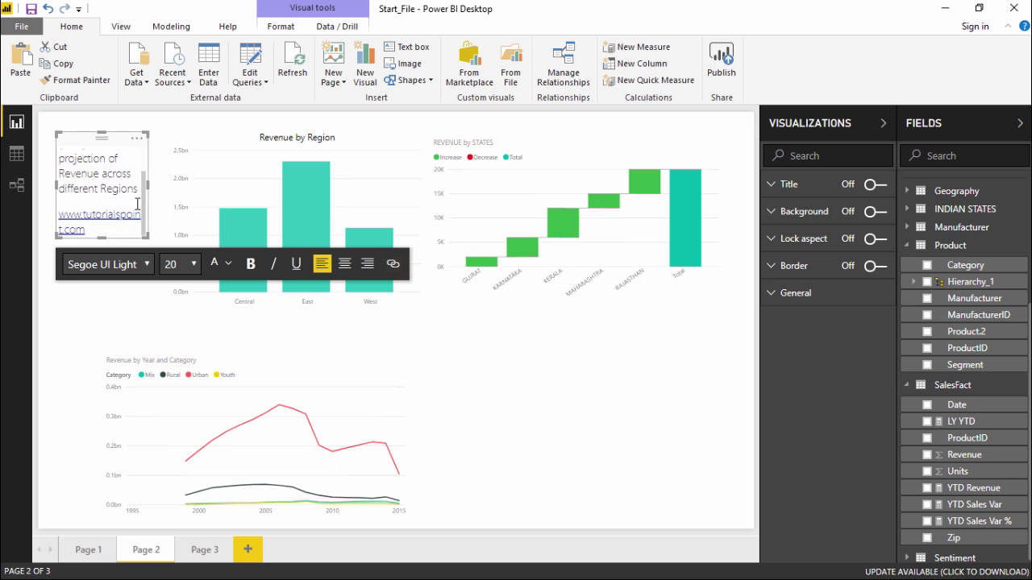
{"action": "left_click_drag", "start_coordinate": [146, 237], "coordinate": [166, 256]}
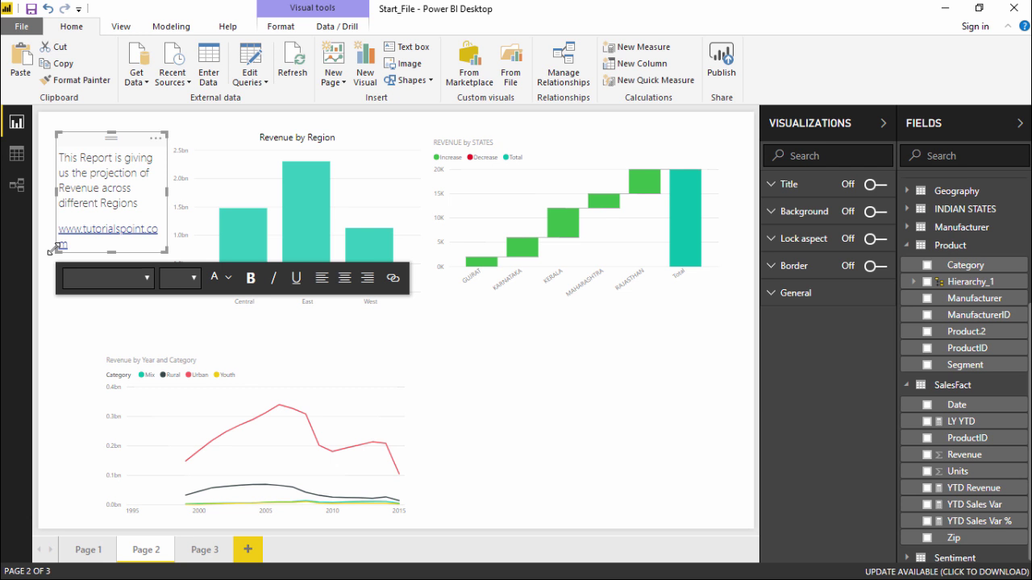
{"action": "left_click_drag", "start_coordinate": [56, 252], "coordinate": [41, 256]}
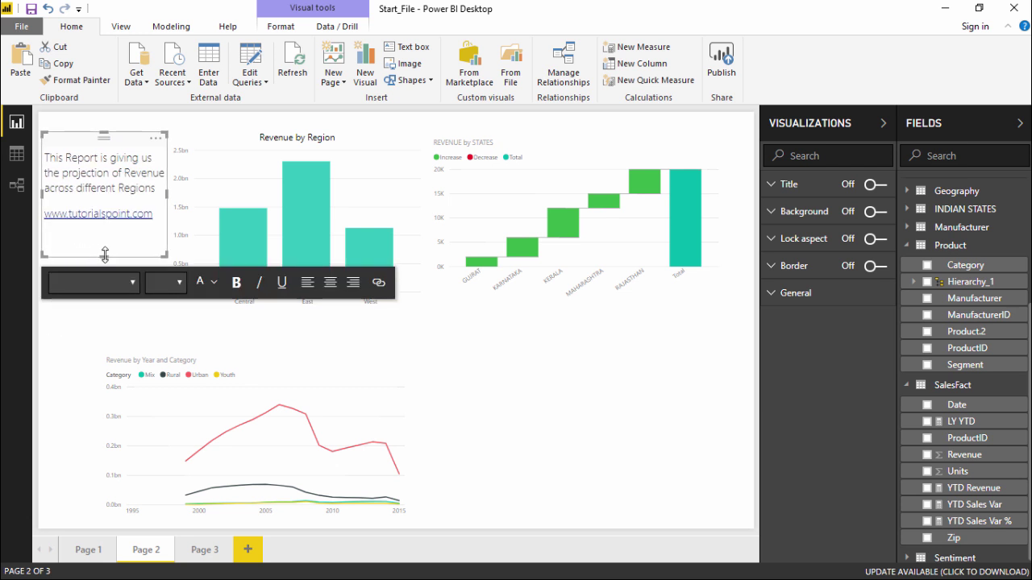
{"action": "left_click_drag", "start_coordinate": [104, 256], "coordinate": [104, 249]}
{"action": "left_click", "coordinate": [64, 323]}
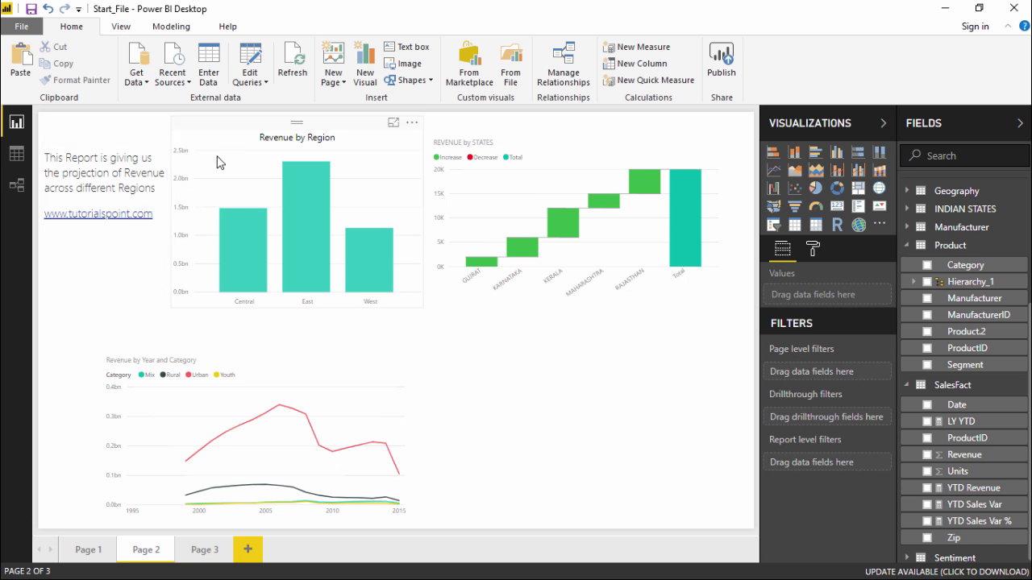
{"action": "left_click", "coordinate": [401, 68]}
Step: Insert the logo image file from the Desktop folder onto Page 2
{"action": "left_click", "coordinate": [411, 64]}
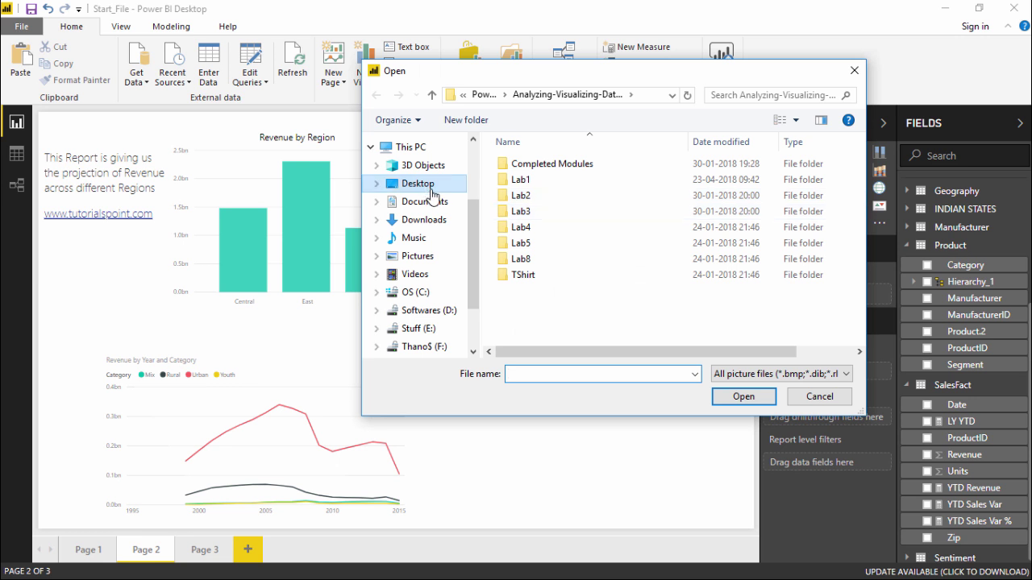
{"action": "left_click", "coordinate": [428, 192]}
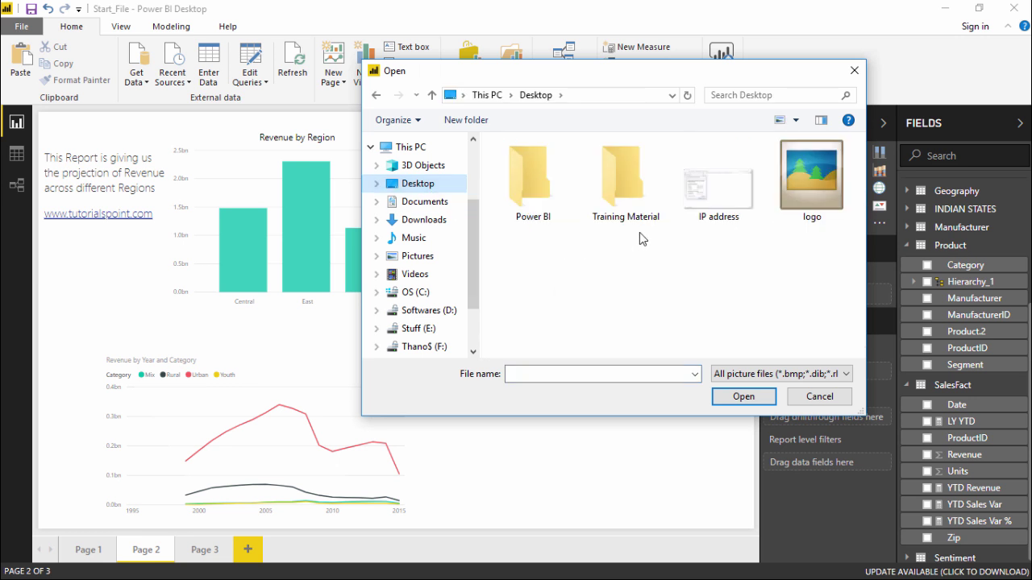
{"action": "left_click", "coordinate": [814, 190]}
{"action": "left_click", "coordinate": [754, 403]}
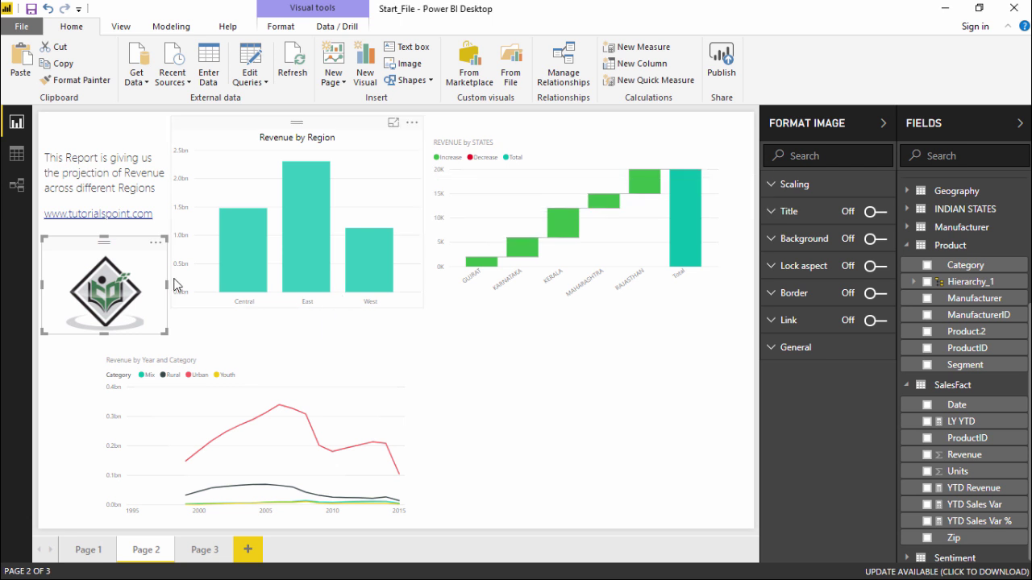
Step: Move the logo up between the Revenue by Region and Revenue by States charts and shrink it
{"action": "left_click_drag", "start_coordinate": [132, 296], "coordinate": [592, 443]}
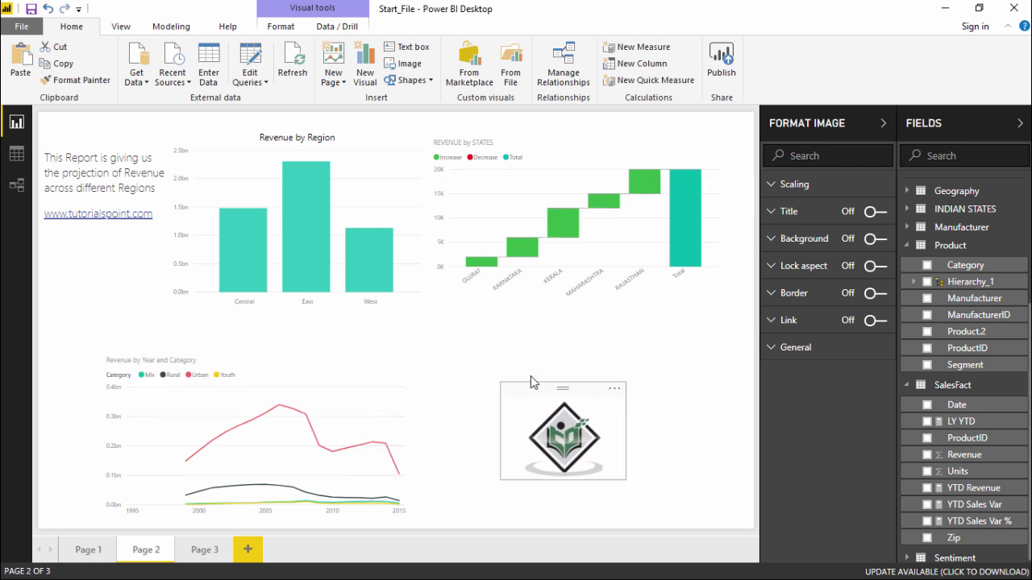
{"action": "left_click", "coordinate": [452, 375]}
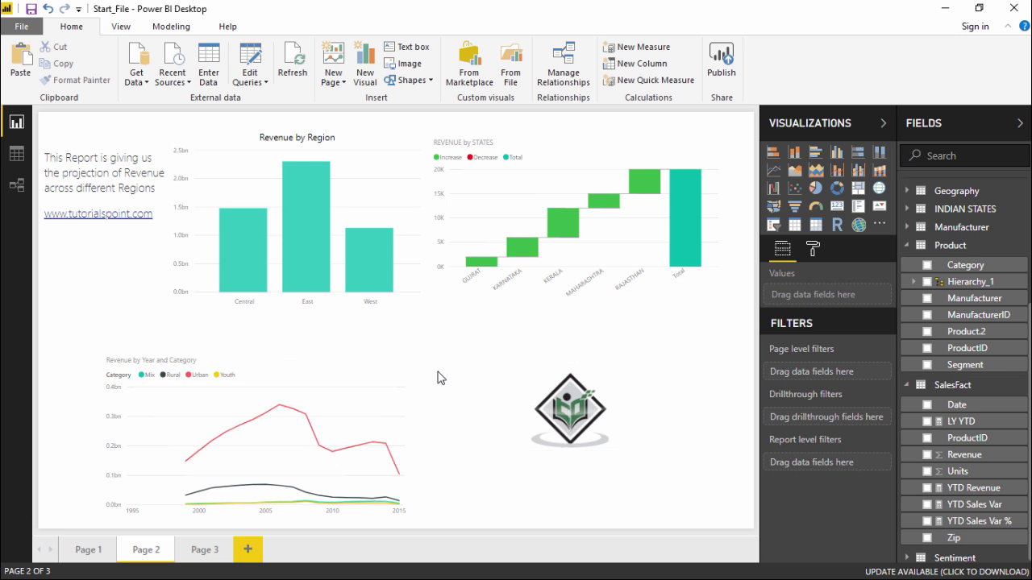
{"action": "left_click_drag", "start_coordinate": [566, 403], "coordinate": [396, 178]}
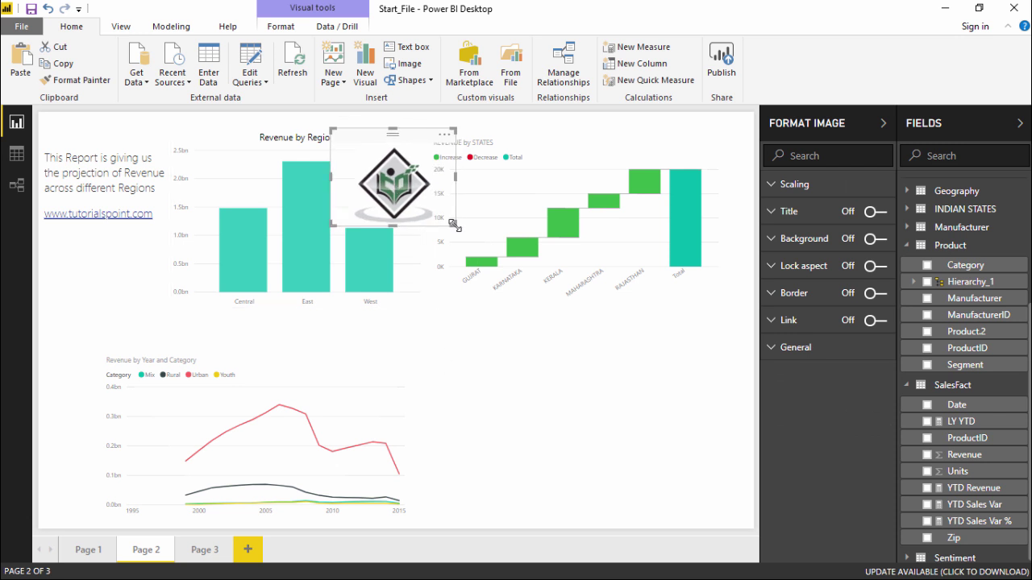
{"action": "left_click_drag", "start_coordinate": [453, 225], "coordinate": [398, 212]}
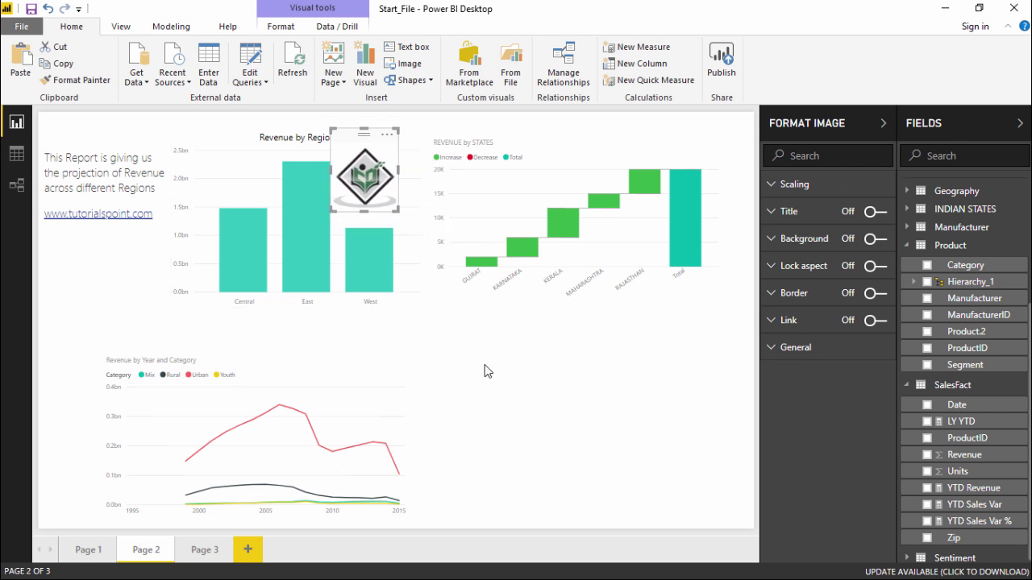
{"action": "left_click", "coordinate": [489, 372]}
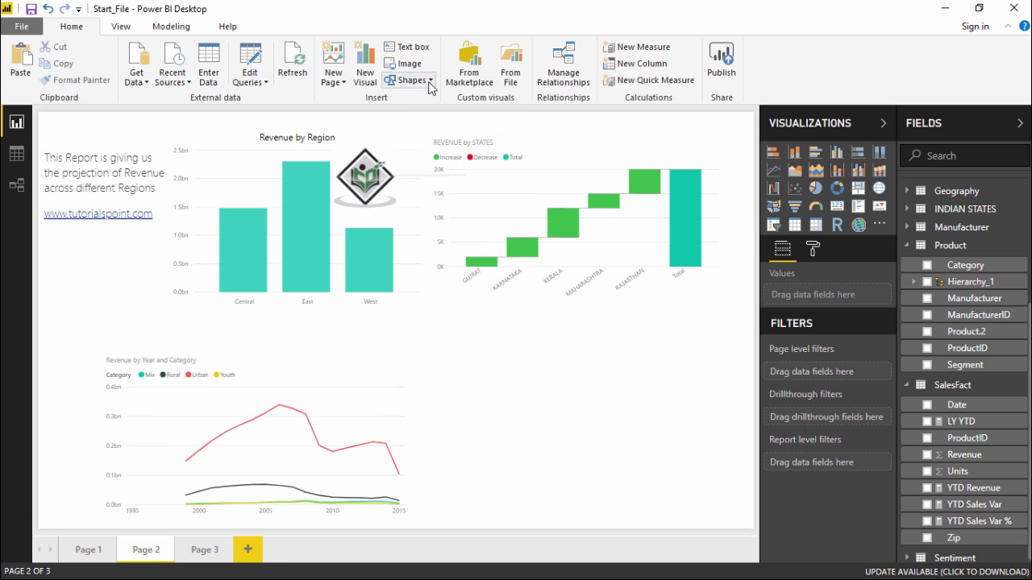
Step: Show the Shapes list with Rectangle, Oval, Line, Triangle and Arrow
{"action": "left_click", "coordinate": [430, 81]}
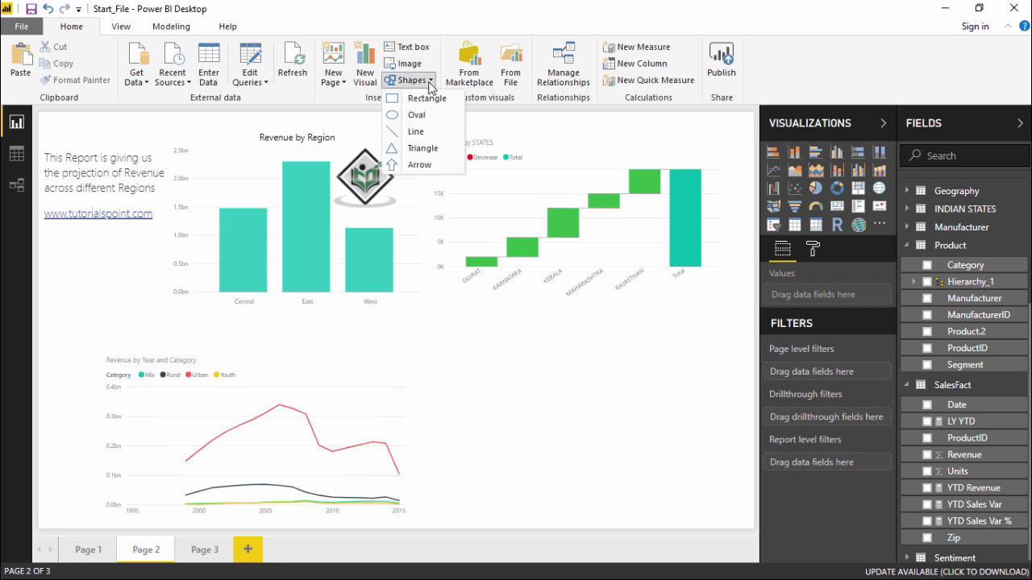
Step: Add an Arrow shape below the waterfall chart, reshaped into a tall narrow up-arrow
{"action": "left_click", "coordinate": [418, 166]}
{"action": "left_click_drag", "start_coordinate": [158, 282], "coordinate": [578, 355]}
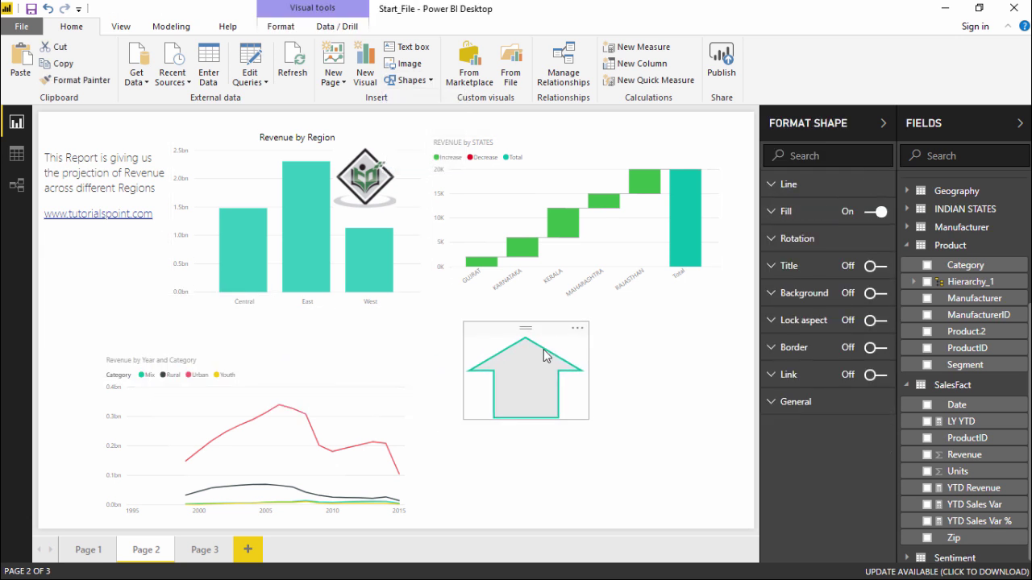
{"action": "left_click_drag", "start_coordinate": [461, 417], "coordinate": [533, 487]}
{"action": "left_click_drag", "start_coordinate": [552, 403], "coordinate": [570, 378]}
{"action": "left_click", "coordinate": [442, 392]}
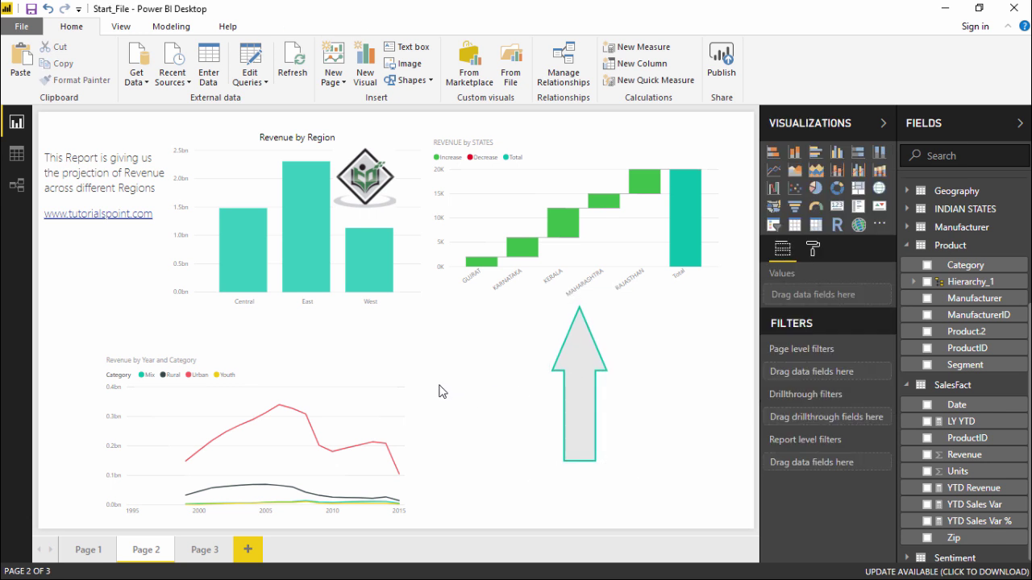